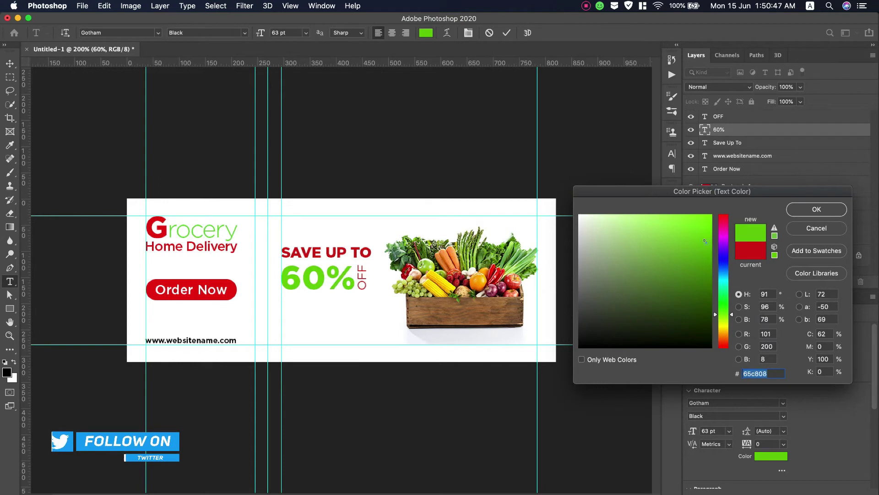
Apply the green colour #65c808 to the "60%" text and finish editing it
left_click(816, 208)
key("Escape")
key("v")
Change the colour of the vertical "OFF" text to black (#000000)
left_click(704, 118)
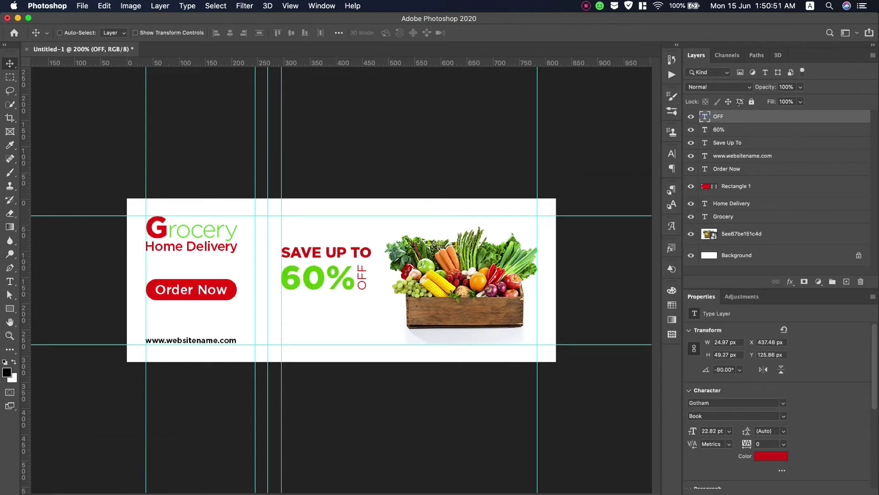
double_click(704, 117)
left_click(426, 33)
left_click_drag(607, 308, 527, 394)
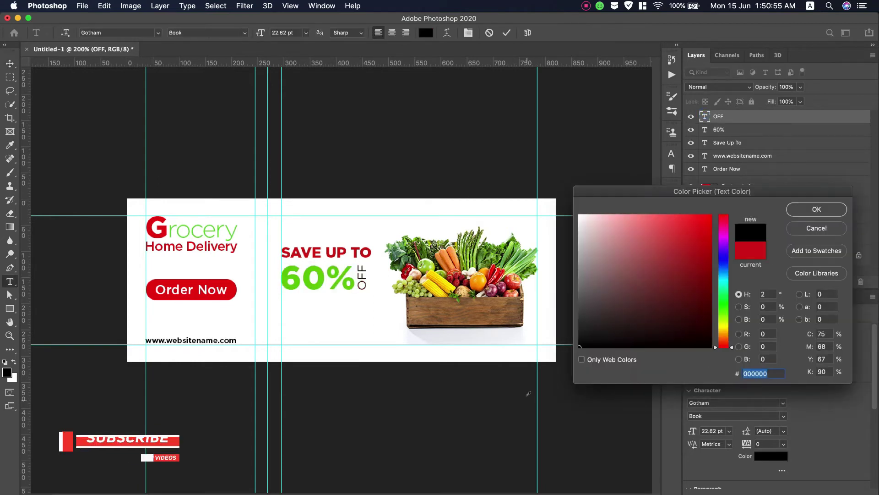
left_click(821, 210)
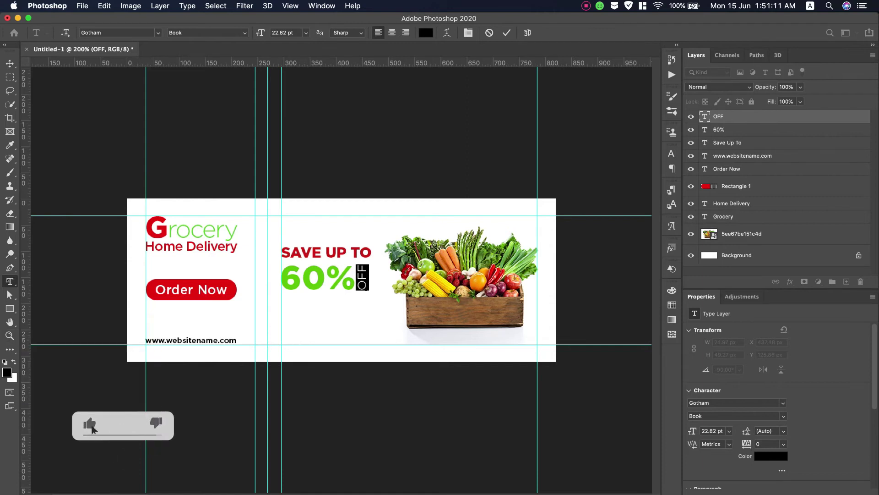
key("super+Return")
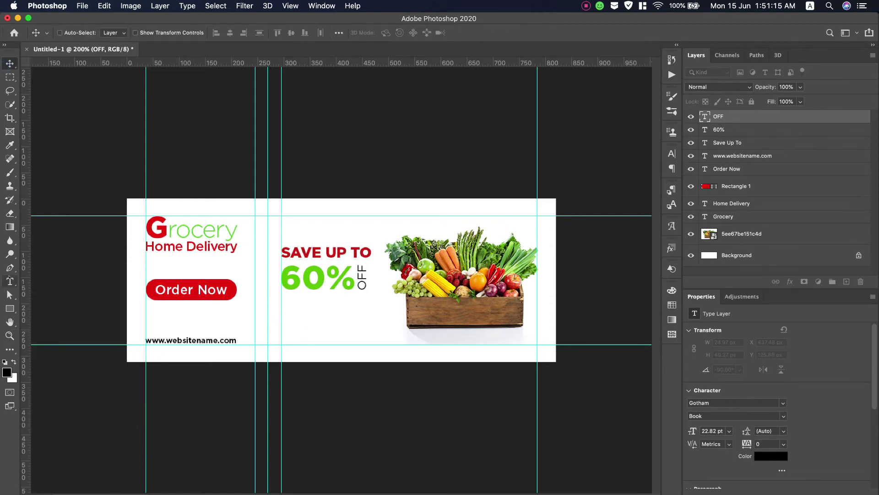
Add a two-line tagline “FRESH FOOD / GOOD FOOD” in quotation marks below the "60% OFF" text
left_click(279, 316)
type("\"FRESH")
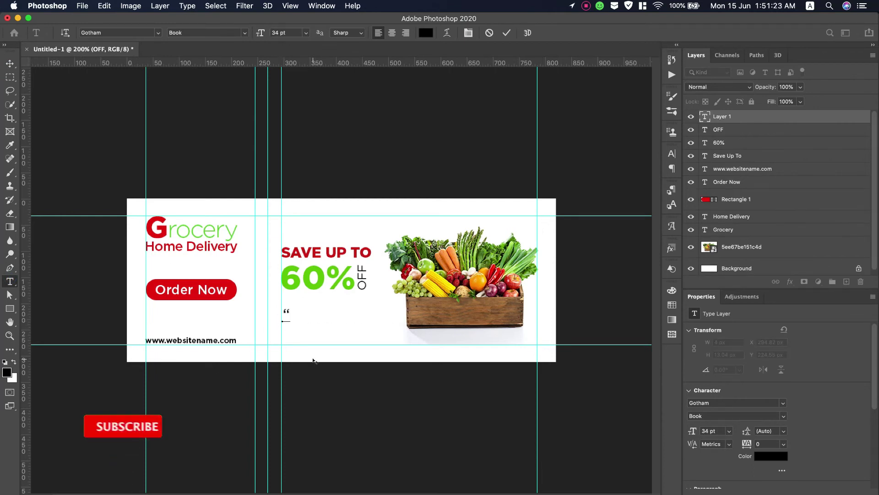
type(" FOOD")
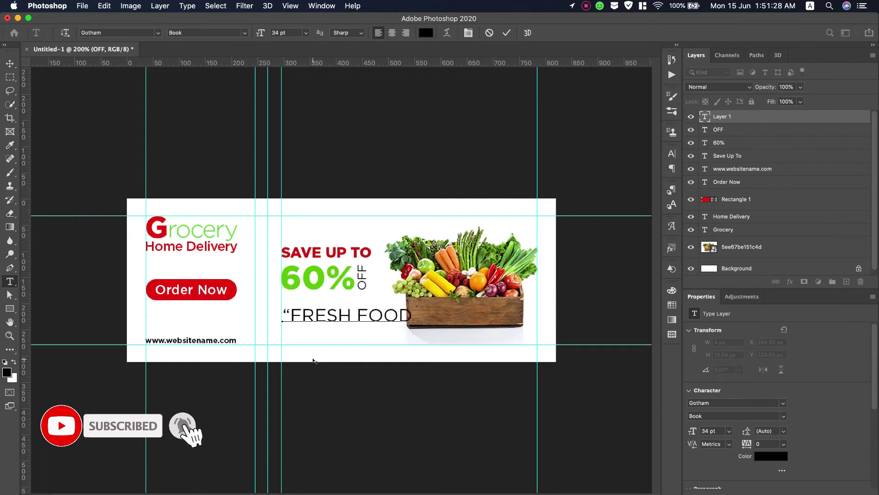
key("Return")
type("GOO")
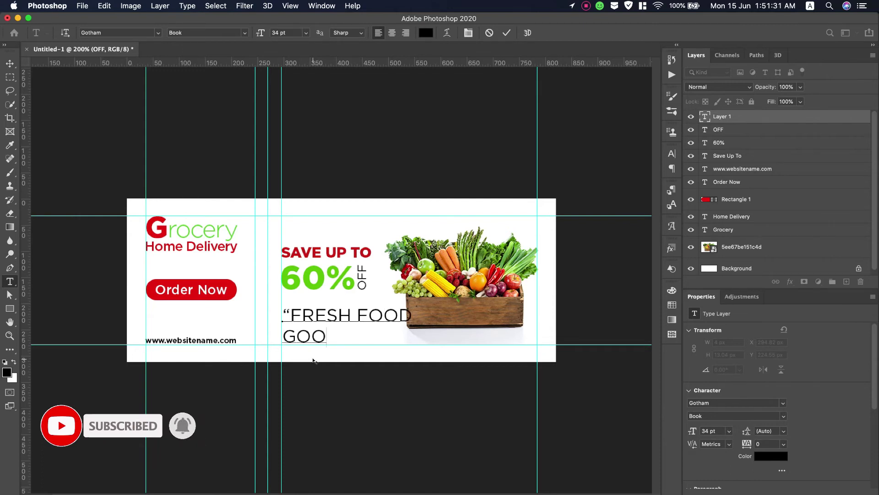
type("D FOOD\"")
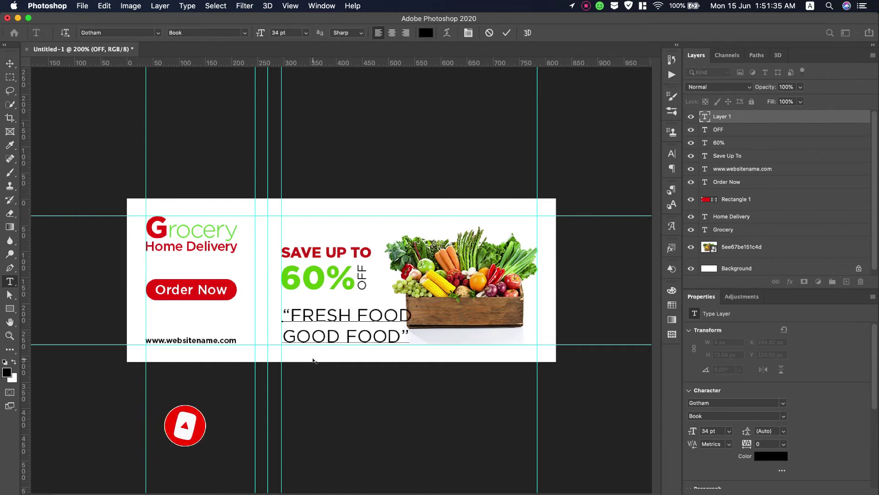
Turn off all caps for the whole tagline and set its font style to Medium
key("super+a")
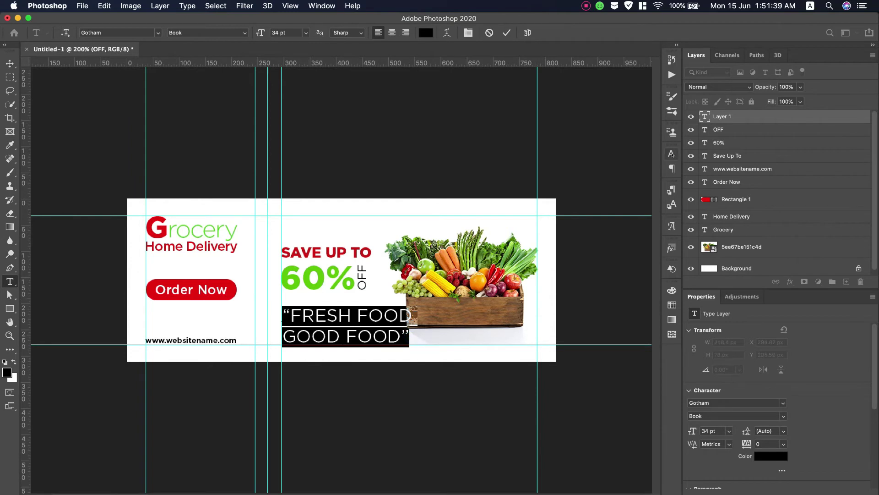
left_click(672, 154)
left_click(583, 228)
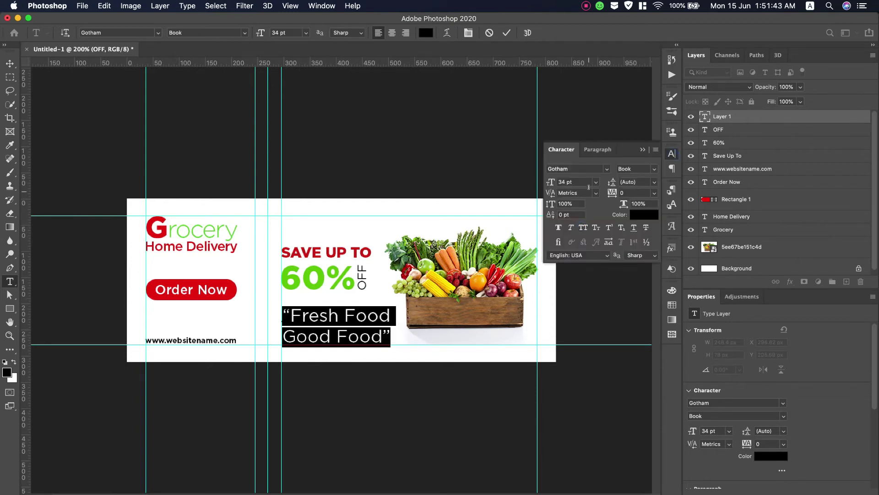
left_click(643, 169)
left_click(628, 226)
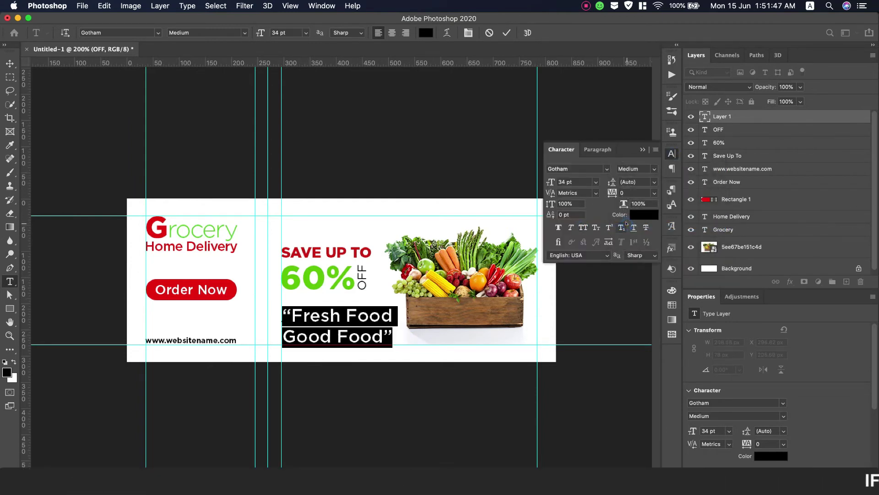
Set the tagline to 25 pt in the Book style with 26 pt leading
left_click_drag(546, 179, 542, 179)
left_click(653, 169)
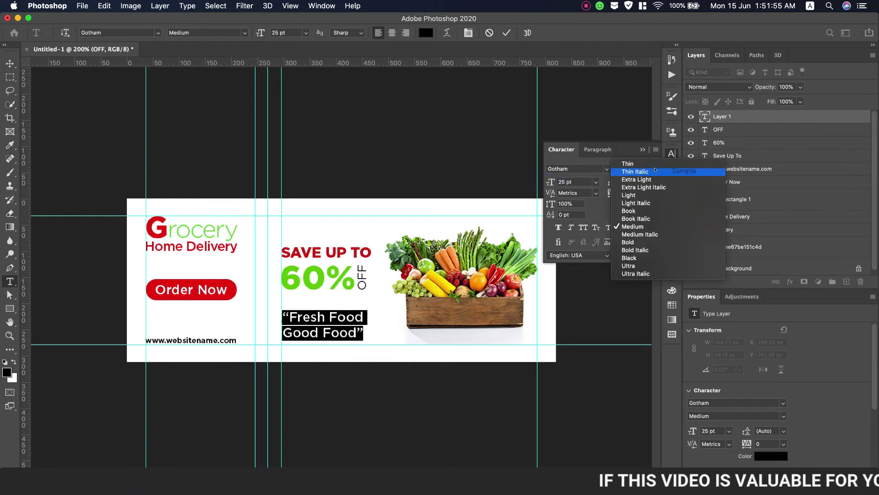
left_click(637, 210)
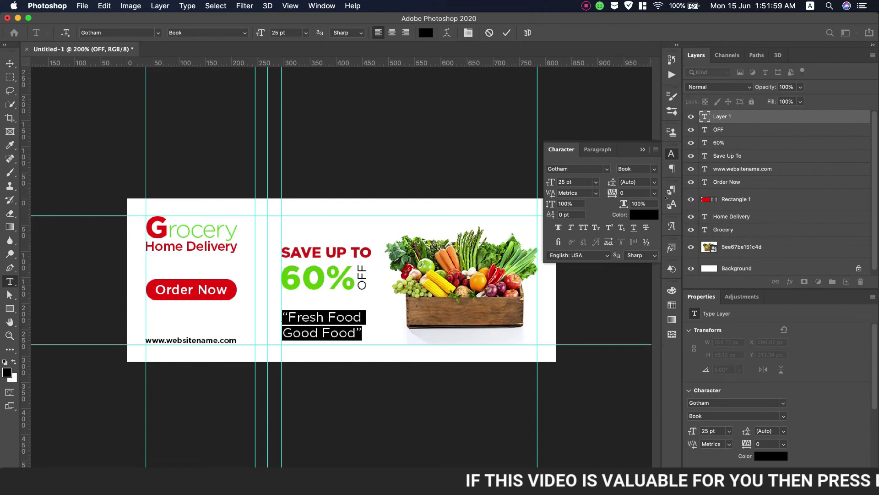
left_click(655, 182)
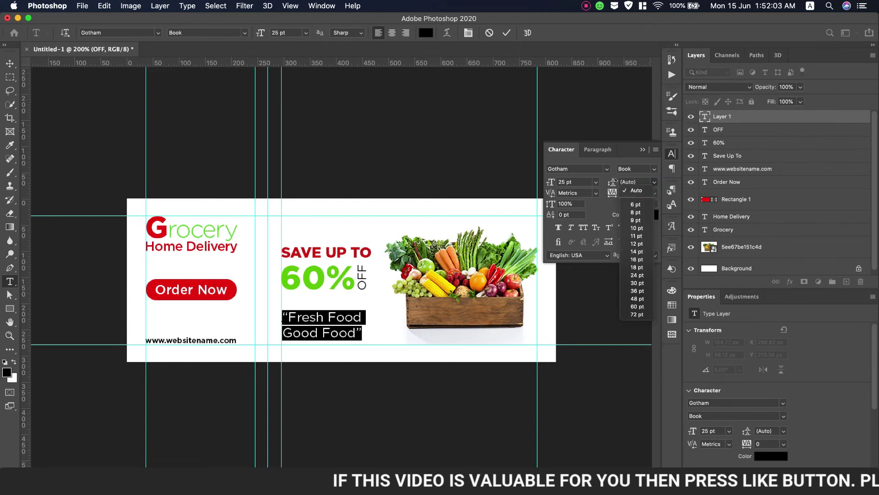
left_click(611, 182)
left_click_drag(612, 182, 608, 182)
Colour the tagline red (#ec1010) by sampling the "Order Now" button
left_click(641, 215)
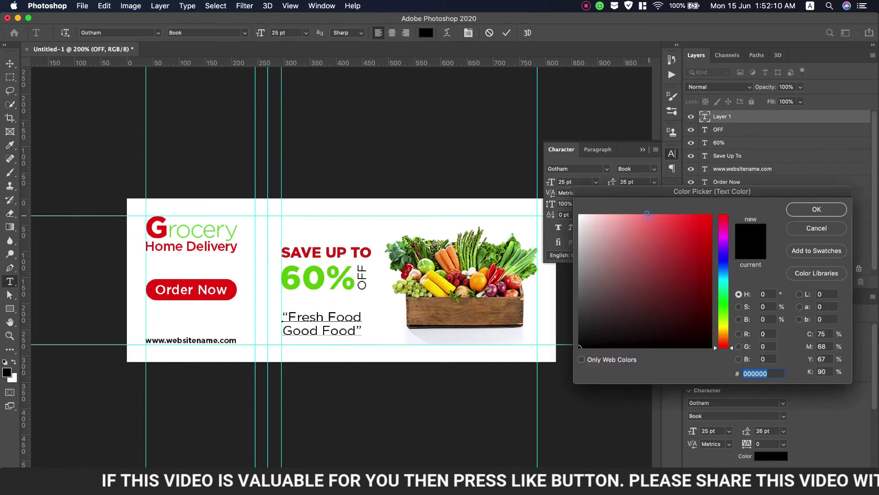
left_click(187, 280)
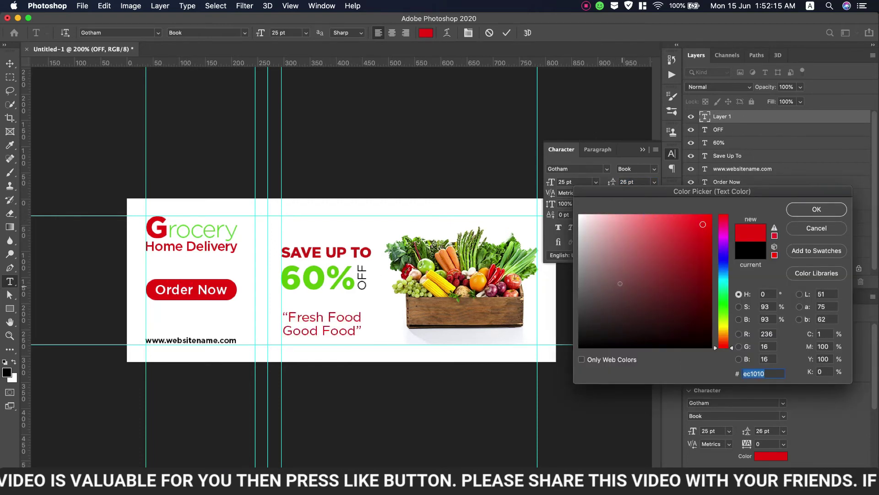
left_click(816, 209)
Format the tagline in the Black style, all caps, 28 pt with 31 pt leading, and commit the text
left_click(637, 169)
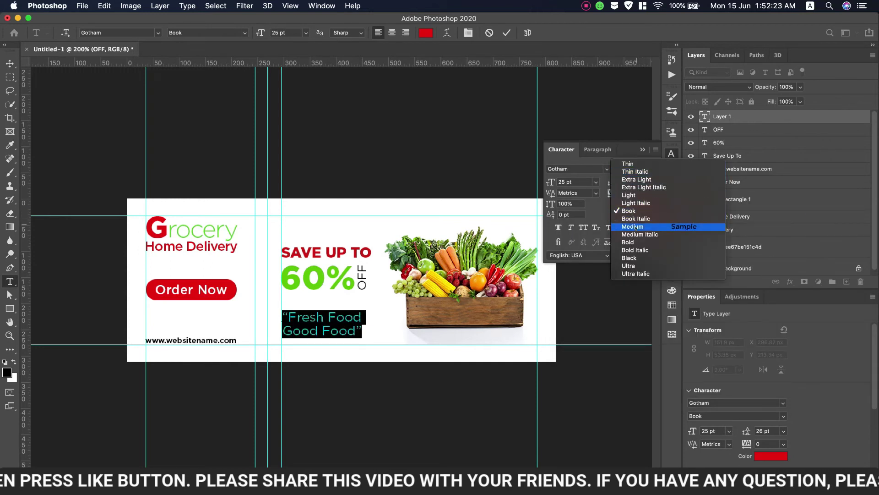
left_click(634, 258)
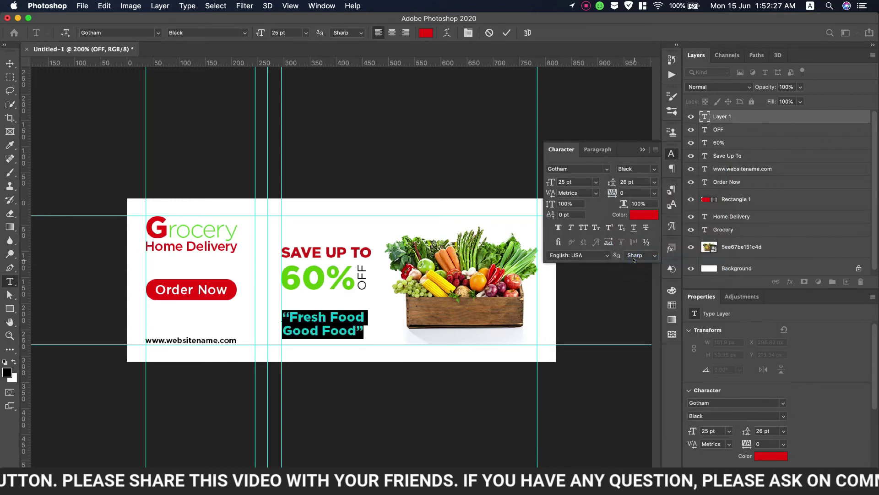
left_click(583, 227)
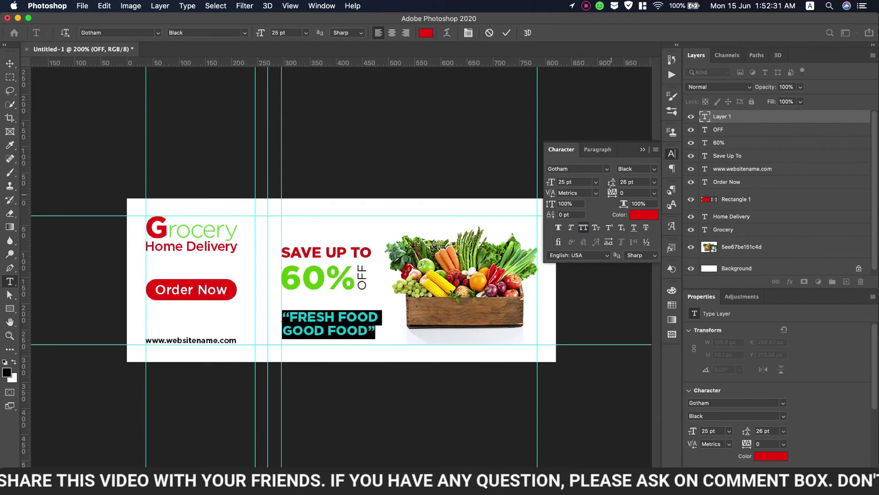
left_click_drag(610, 184, 612, 184)
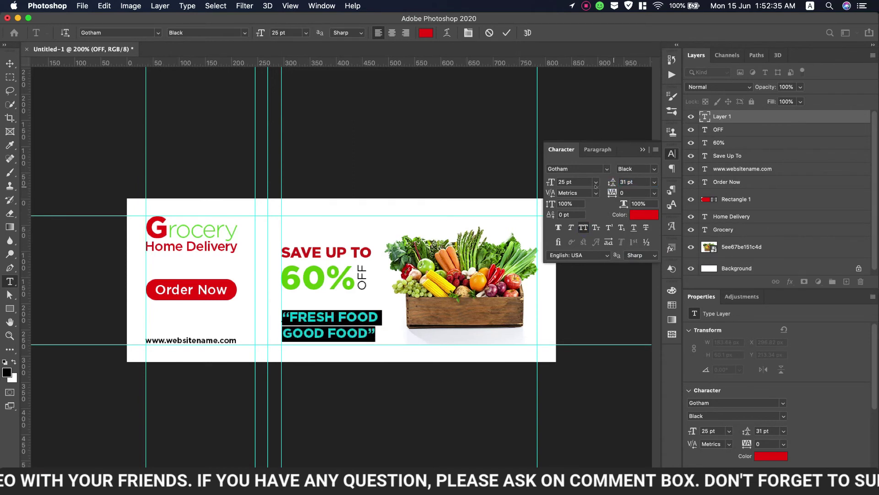
left_click_drag(550, 184, 552, 184)
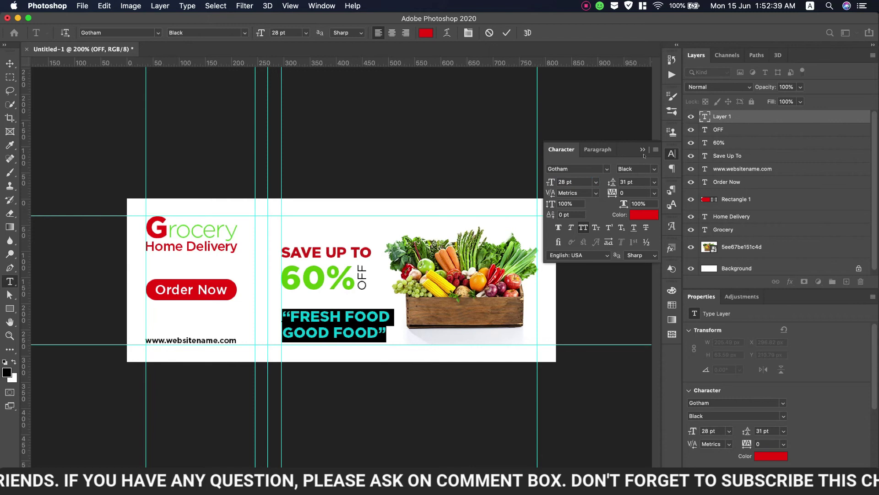
left_click(642, 150)
left_click(854, 116)
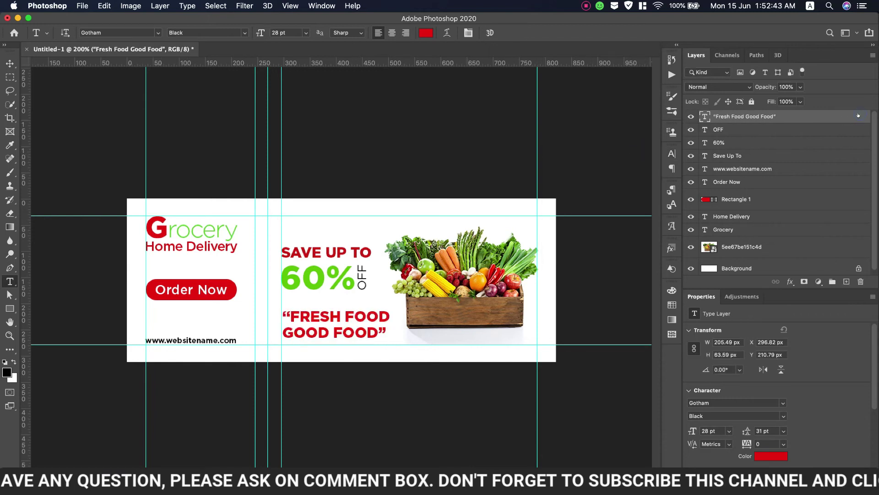
Add a 2 px outside stroke in the button's red (#ec1010) to the tagline layer and reduce its fill opacity to 0%
double_click(859, 115)
left_click_drag(632, 114, 661, 113)
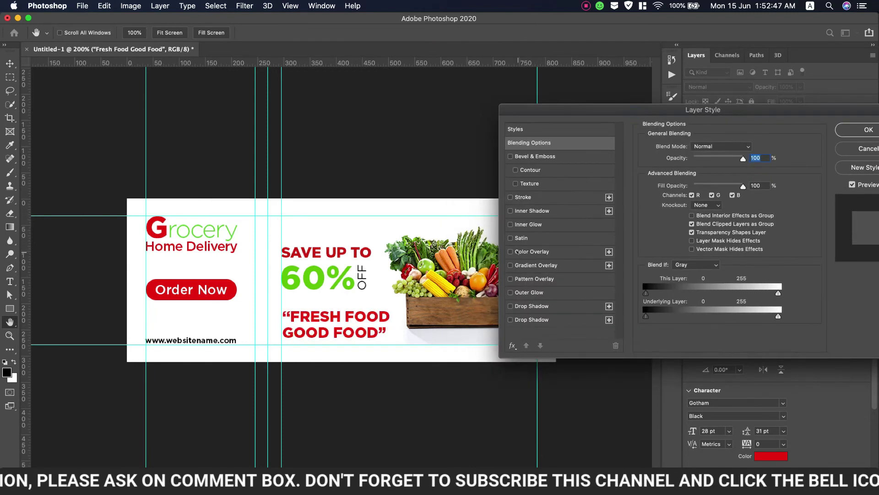
left_click(518, 197)
left_click(668, 225)
left_click(703, 224)
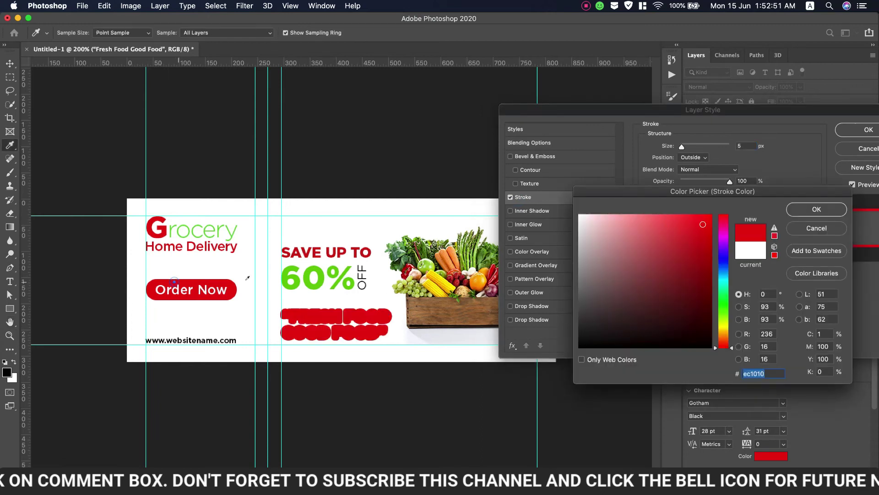
left_click(806, 211)
key("Down")
key("Down")
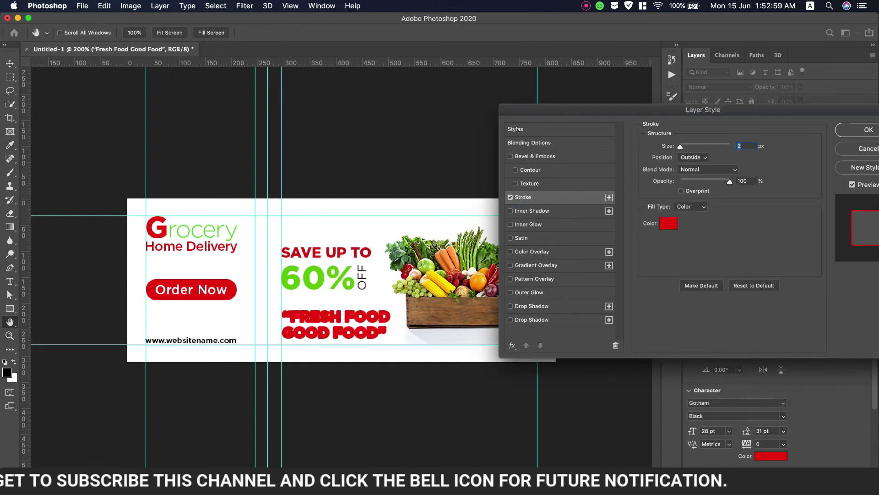
left_click(523, 141)
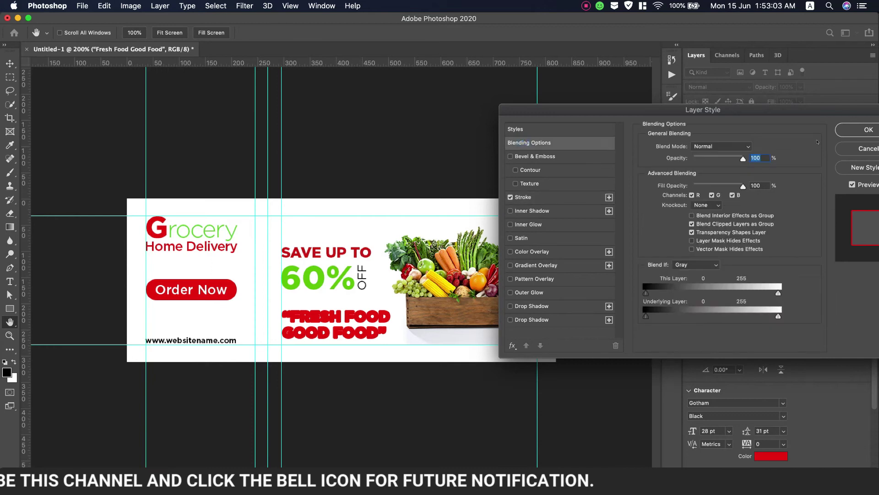
left_click_drag(743, 185, 657, 185)
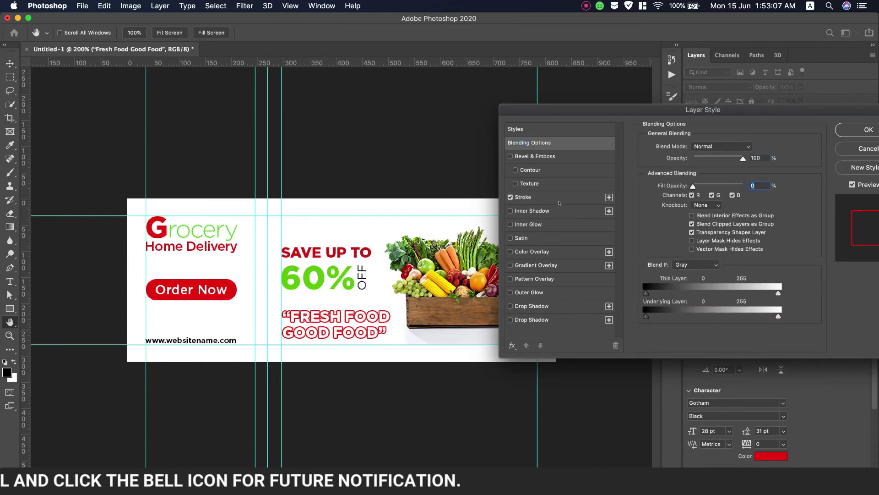
Change the tagline's stroke colour to dark green (#1a8d05)
left_click(555, 197)
left_click(665, 221)
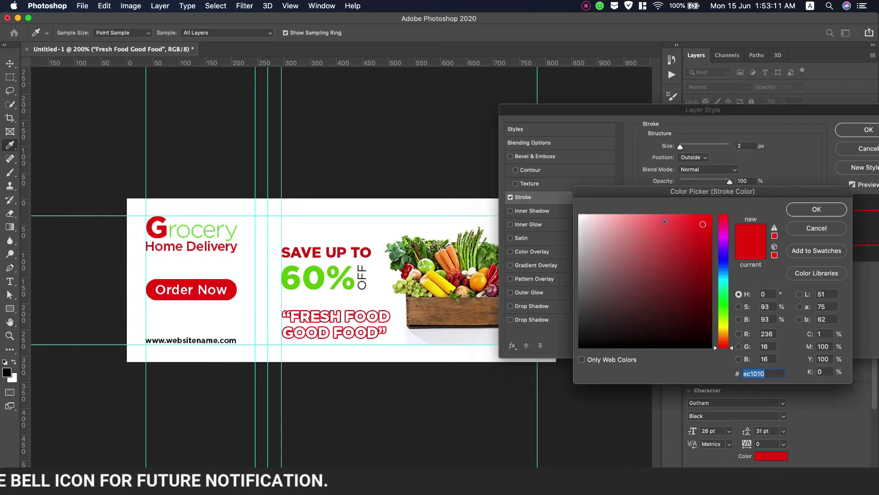
left_click(483, 257)
left_click_drag(691, 227, 736, 202)
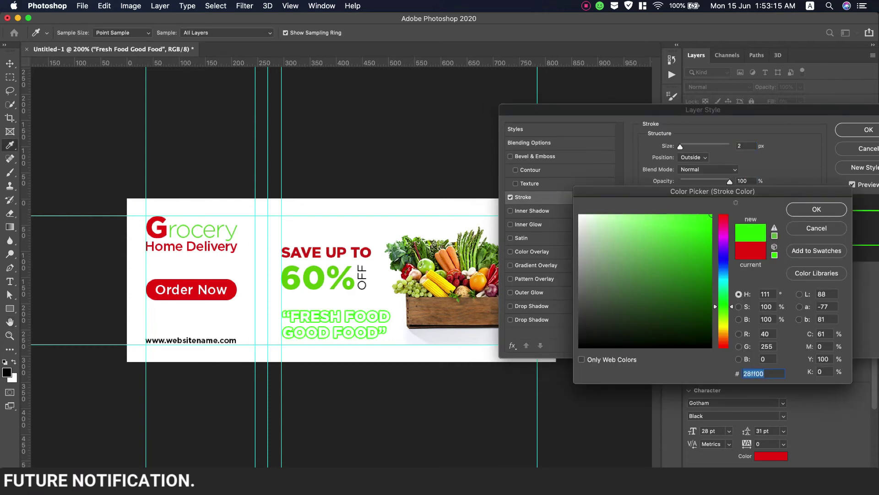
mouse_move(707, 241)
left_mouse_down()
mouse_move(700, 262)
mouse_move(708, 274)
left_mouse_up()
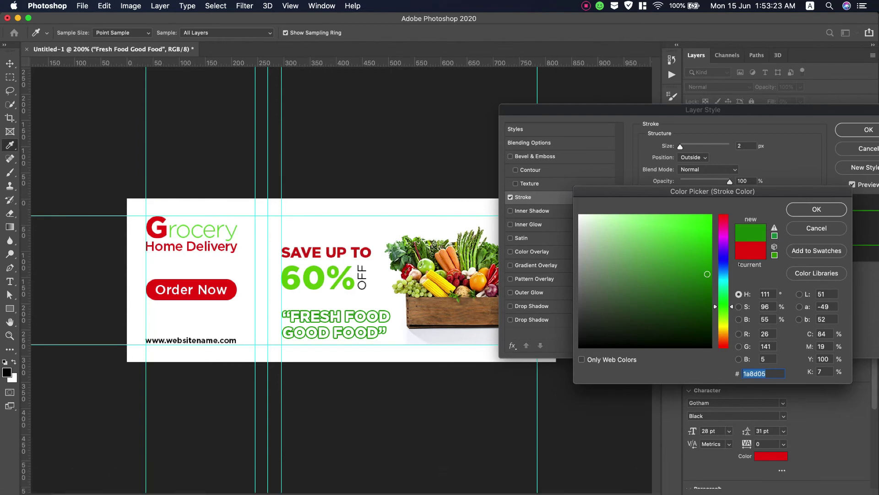
left_click(802, 209)
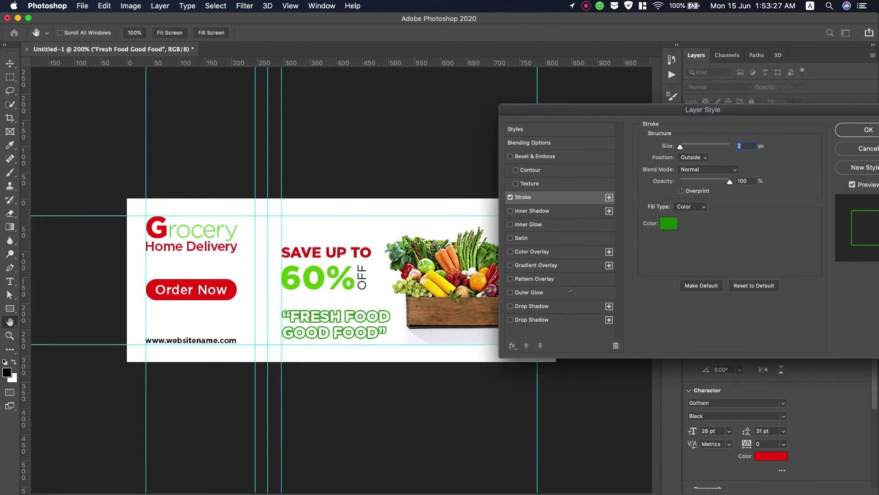
Add a drop shadow to the tagline with a 127° angle, 6 px distance and 5 px size, and apply the layer style
left_click(534, 319)
left_click_drag(684, 193, 682, 215)
left_click(680, 170)
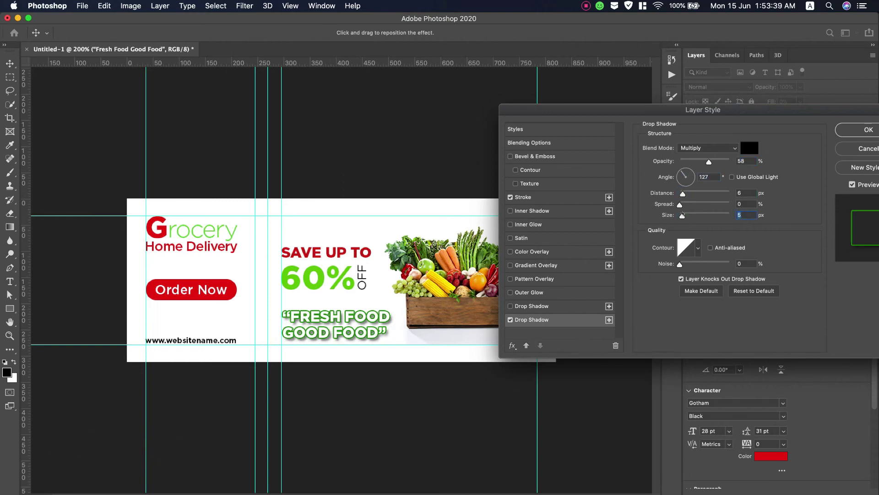
left_click(869, 130)
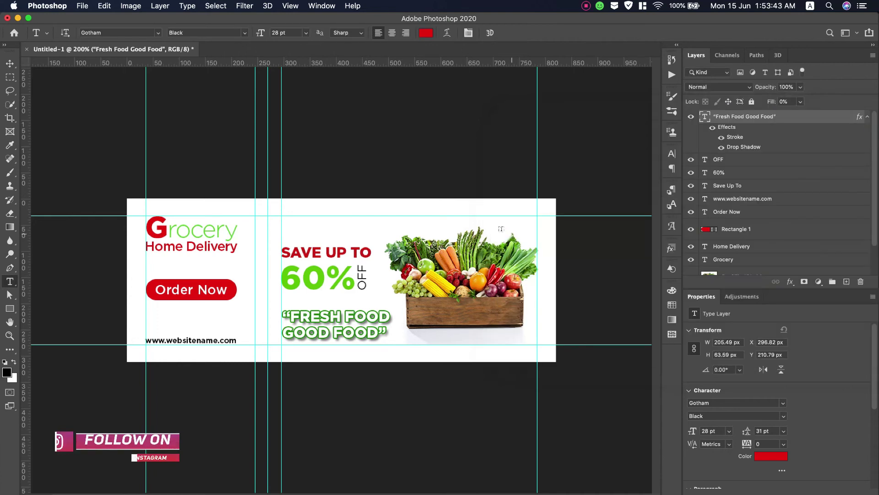
Move the tagline, "OFF", "60%" and "Save Up To" layers up together to about Y 47 px, just below the upper horizontal guide
key("v")
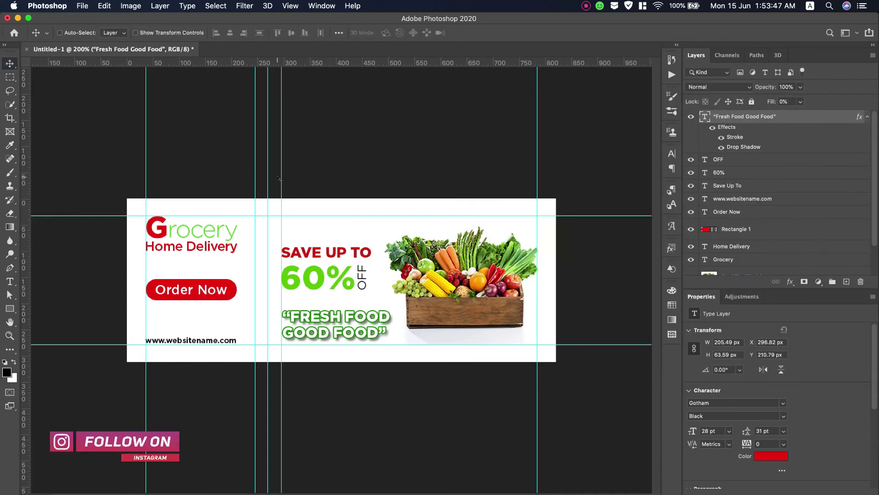
left_click(724, 186, "shift")
left_click_drag(280, 259, 314, 233)
key("Up")
key("Up")
key("Up")
key("Up")
key("Up")
key("Up")
key("Up")
key("Up")
key("Up")
key("Up")
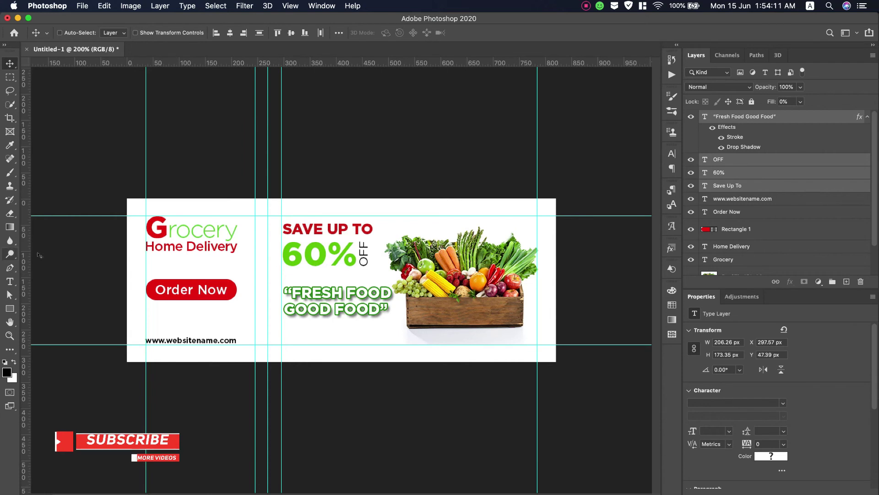
Draw a narrow black vertical rectangle about 9 × 228 px on the guide between the Grocery text and the offer text
key("u")
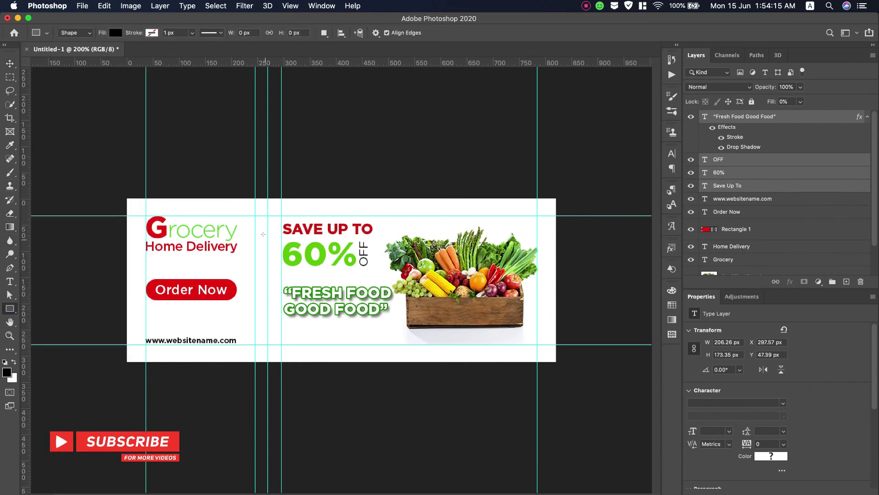
left_click_drag(264, 225, 262, 312)
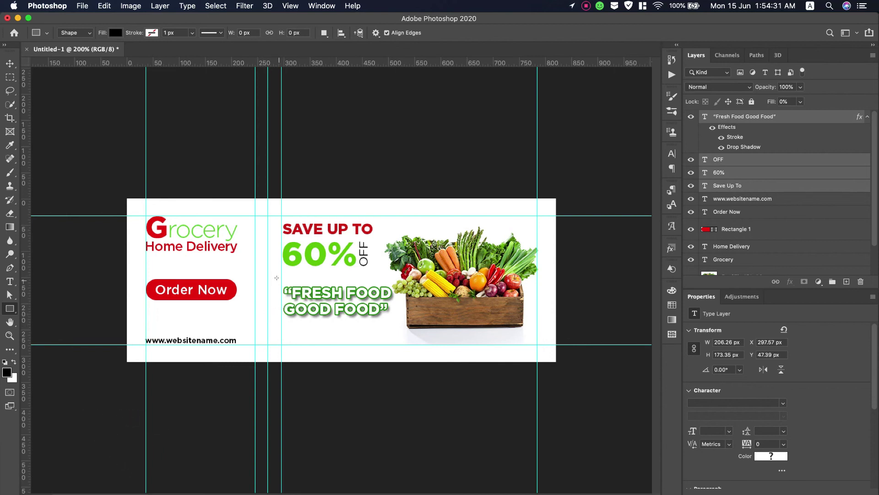
left_click(774, 120)
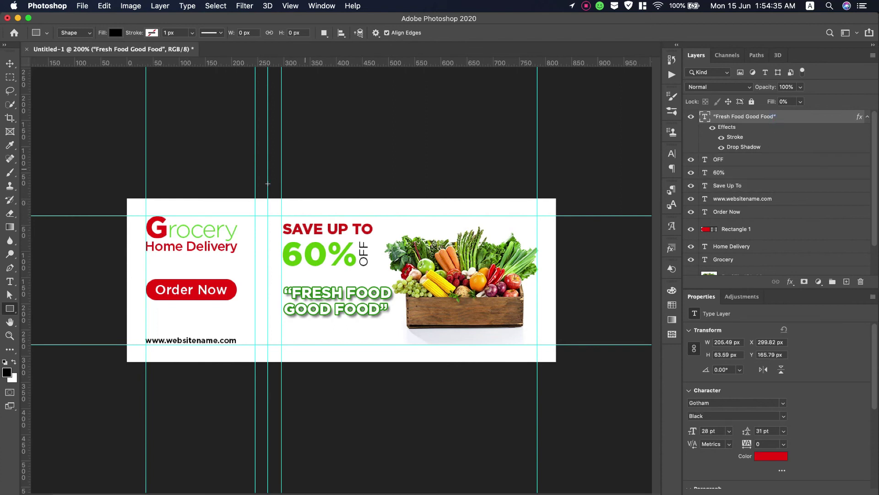
left_click_drag(268, 225, 270, 342)
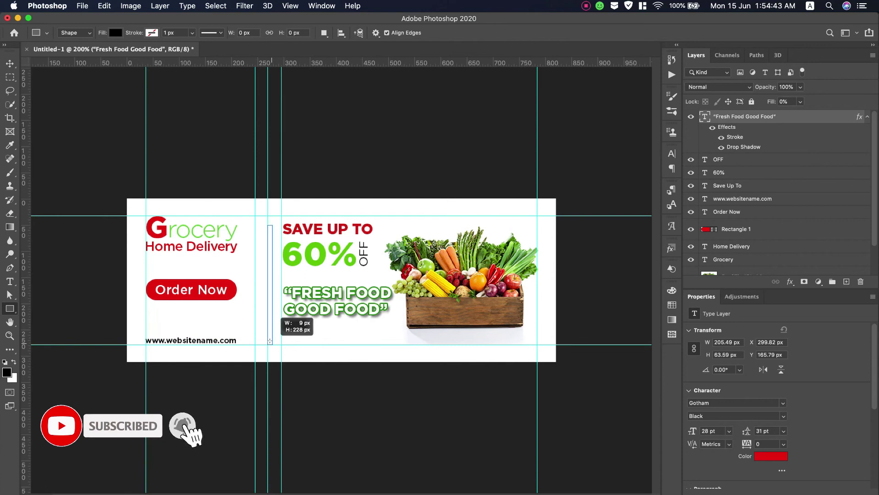
Center the divider rectangle on the middle vertical guide and shorten it from its lower end to about 174 px high
key("super+t")
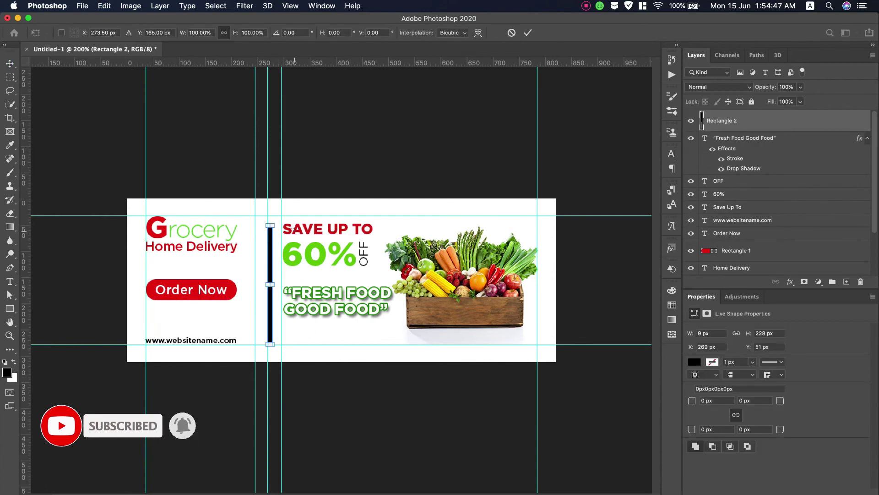
left_click_drag(273, 285, 270, 265)
left_click(527, 33)
key("super+t")
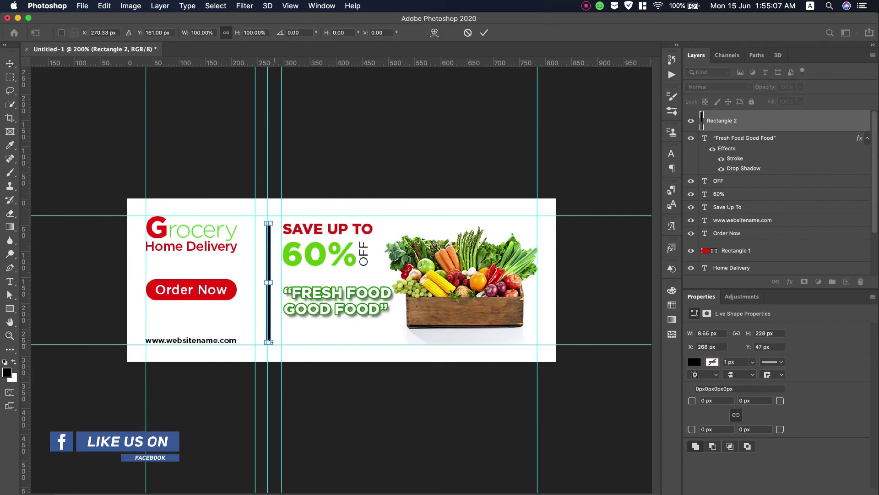
left_click_drag(269, 342, 269, 313)
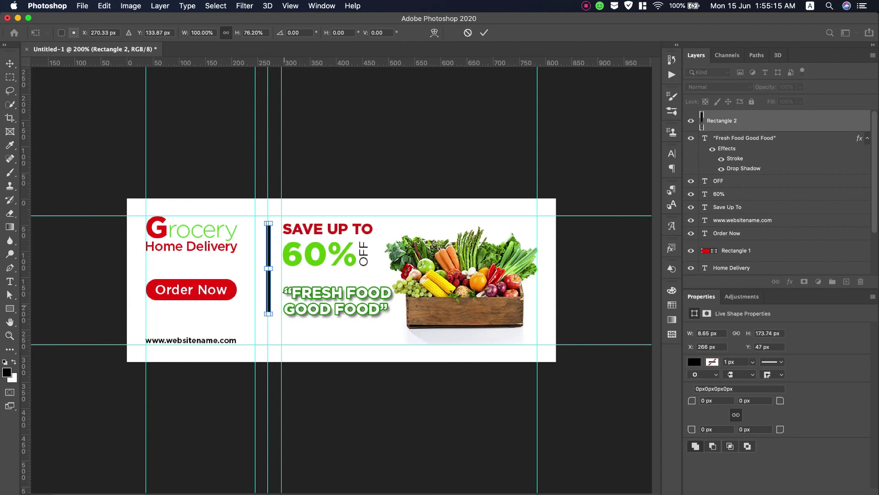
left_click(484, 33)
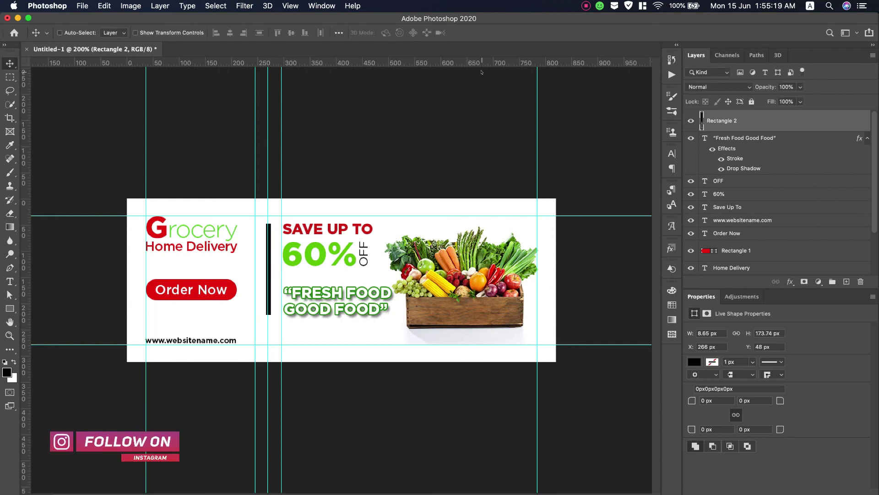
Try red as the divider rectangle's fill, and settle on yellow from the recently used colours
left_click(694, 361)
left_click(695, 396)
left_click(704, 396)
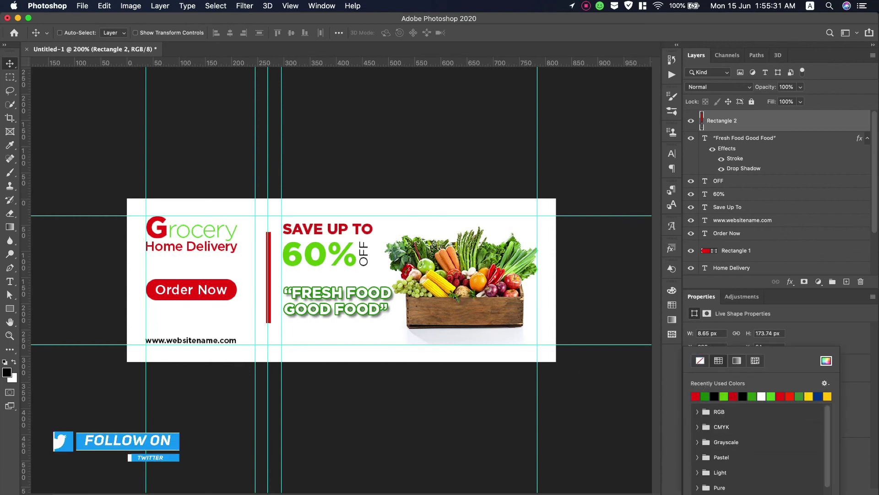
left_click(810, 395)
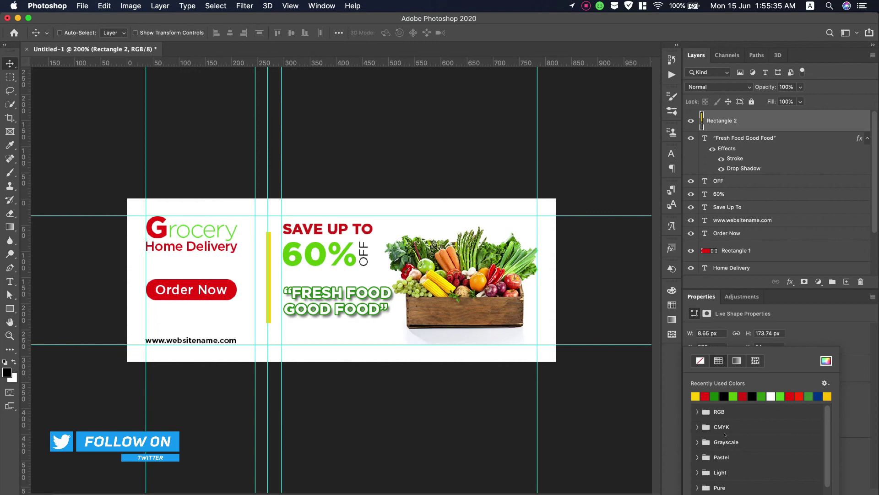
Clear all guides from the banner document
left_click(291, 6)
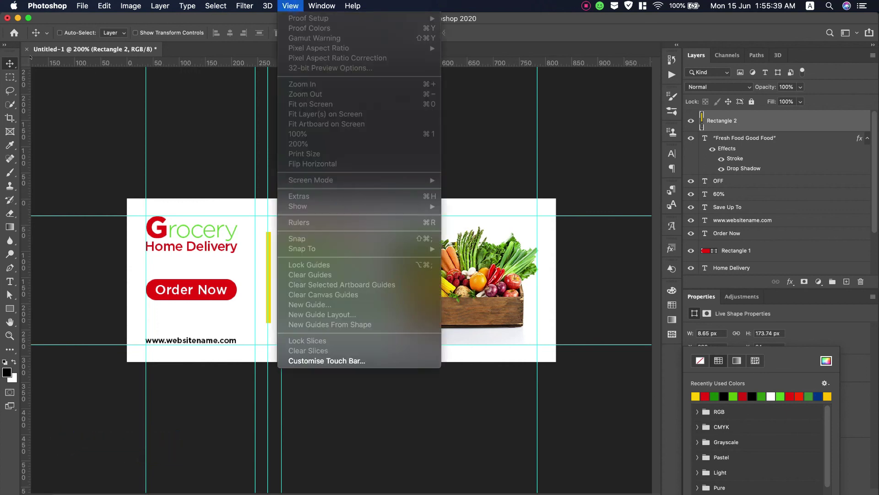
left_click(172, 42)
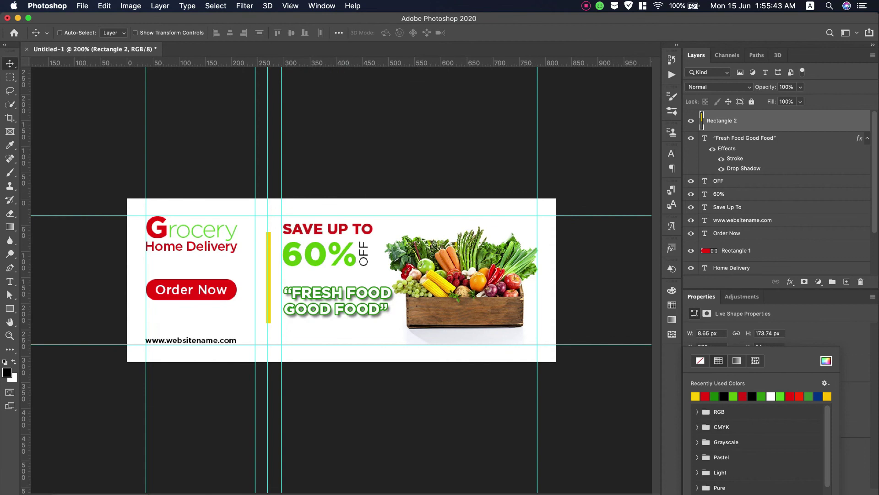
left_click(291, 5)
left_click(86, 98)
left_click(720, 137)
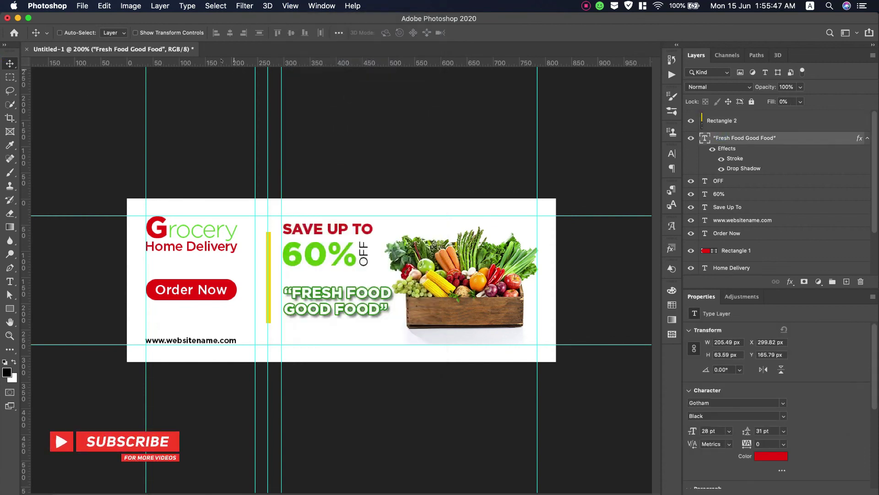
left_click(290, 5)
left_click(343, 275)
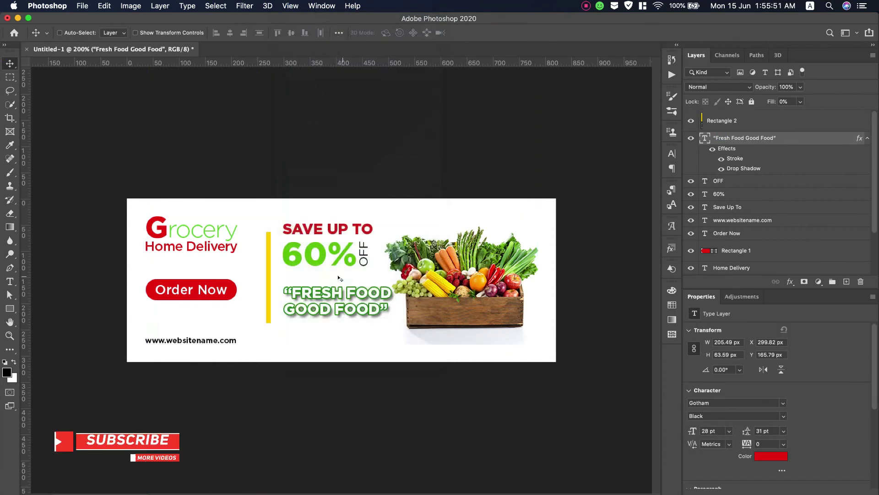
Set up saving the banner to the Desktop in Photoshop format under the file name "Grocery Web Banner"
left_click(87, 6)
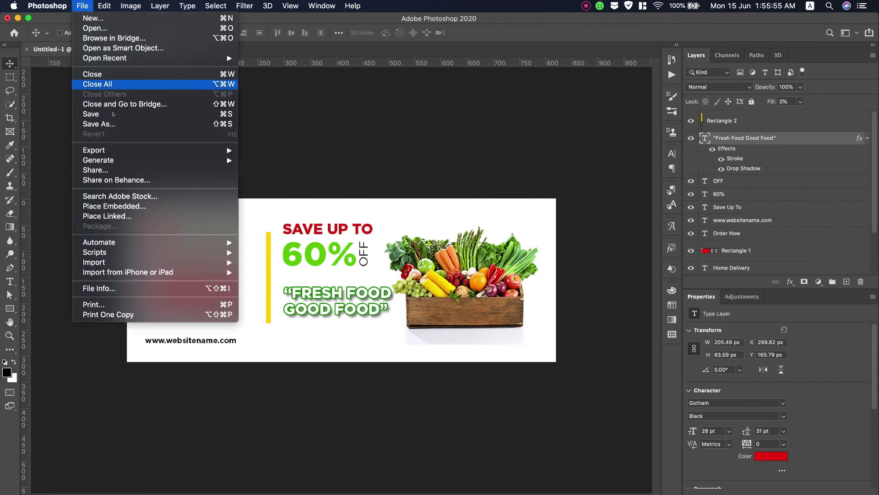
left_click(99, 124)
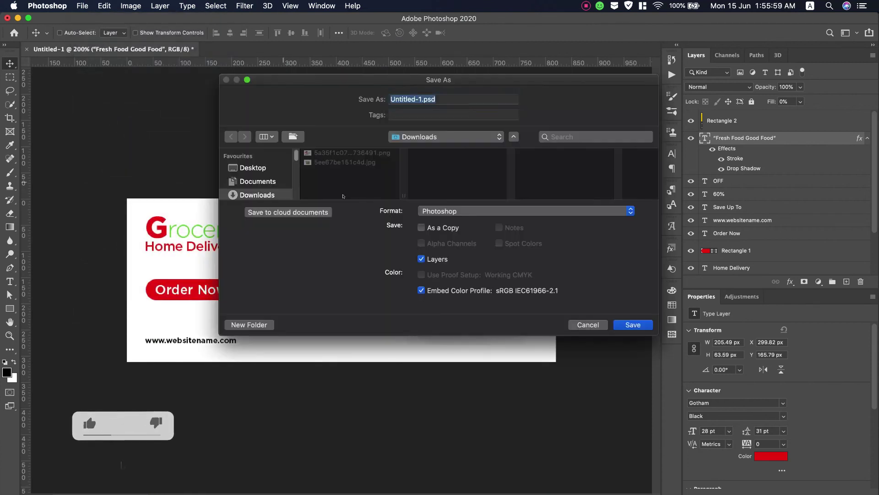
left_click(475, 209)
left_click(474, 210)
left_click(449, 137)
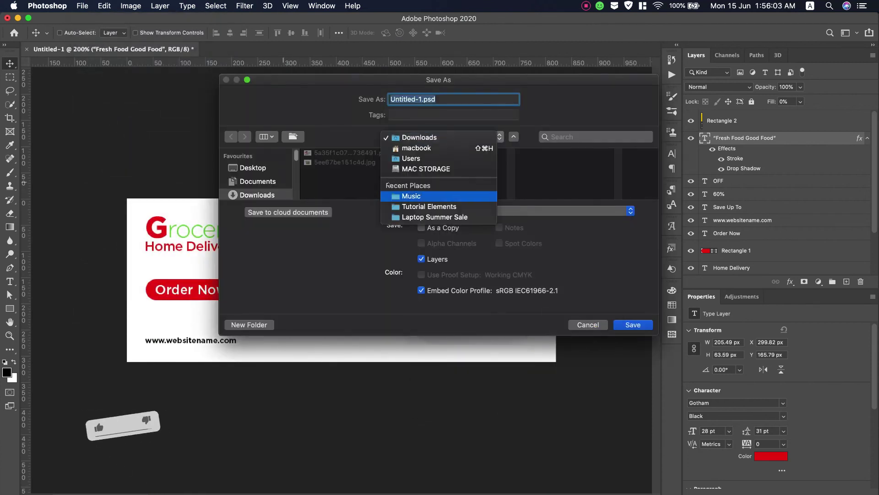
left_click(261, 168)
left_click(261, 168)
left_click_drag(422, 95, 383, 90)
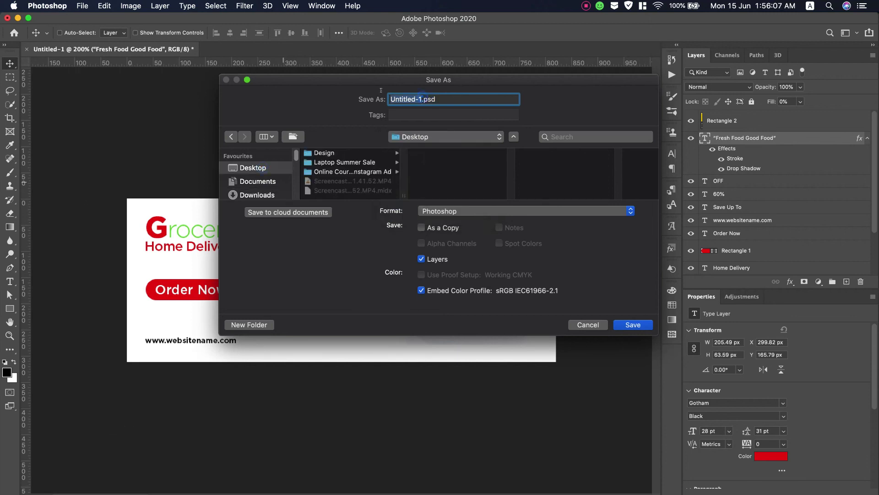
type("Grocer")
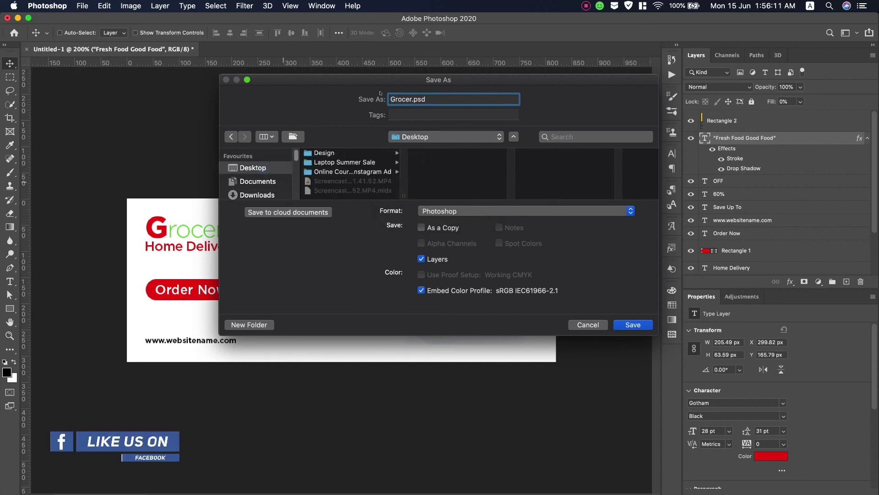
type("y Web Banner")
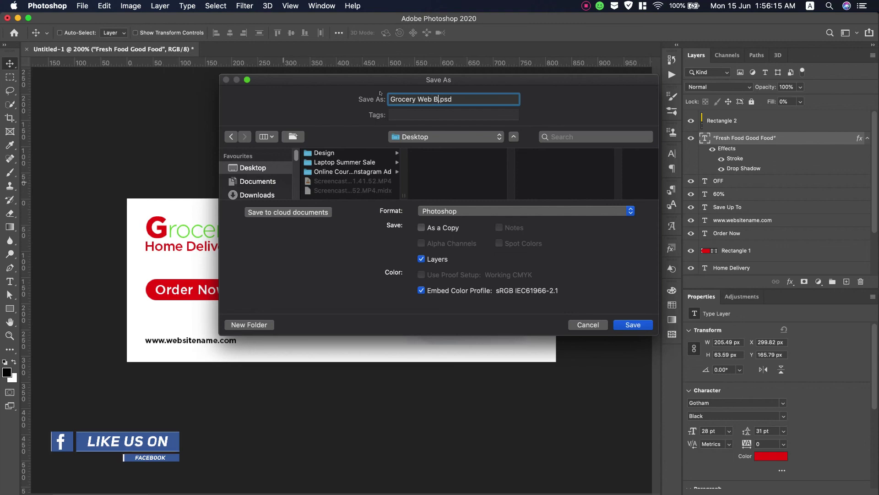